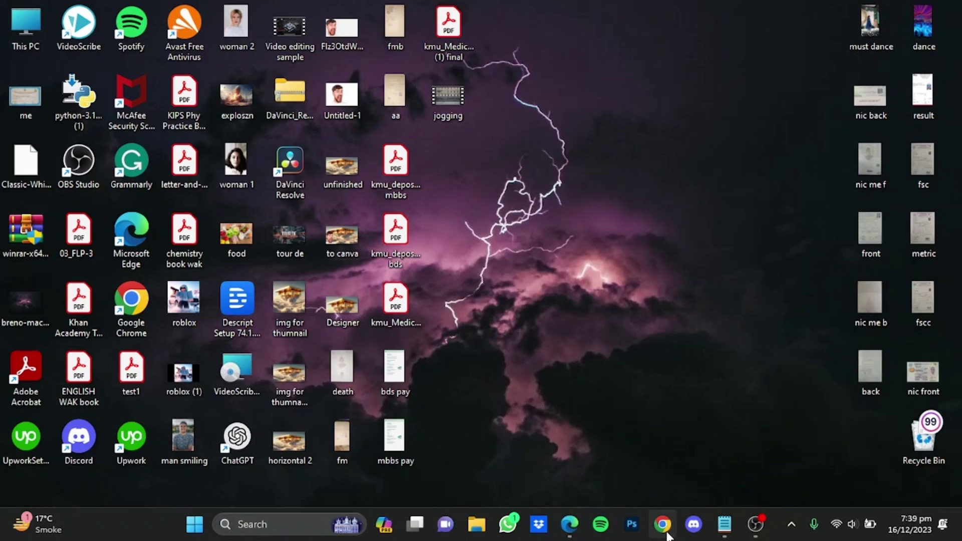
- Launch Chrome and search the web for 'civit ai'
click(666, 529)
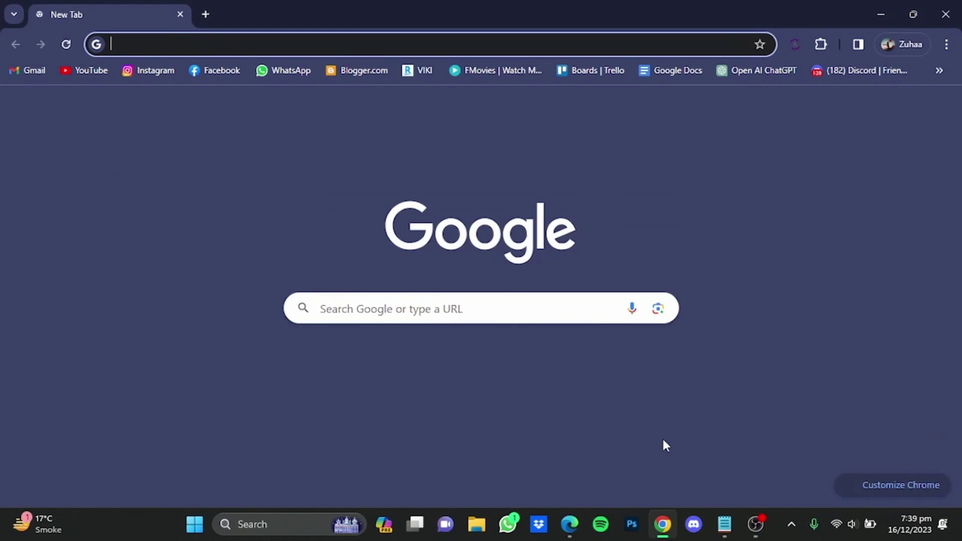
text(civi)
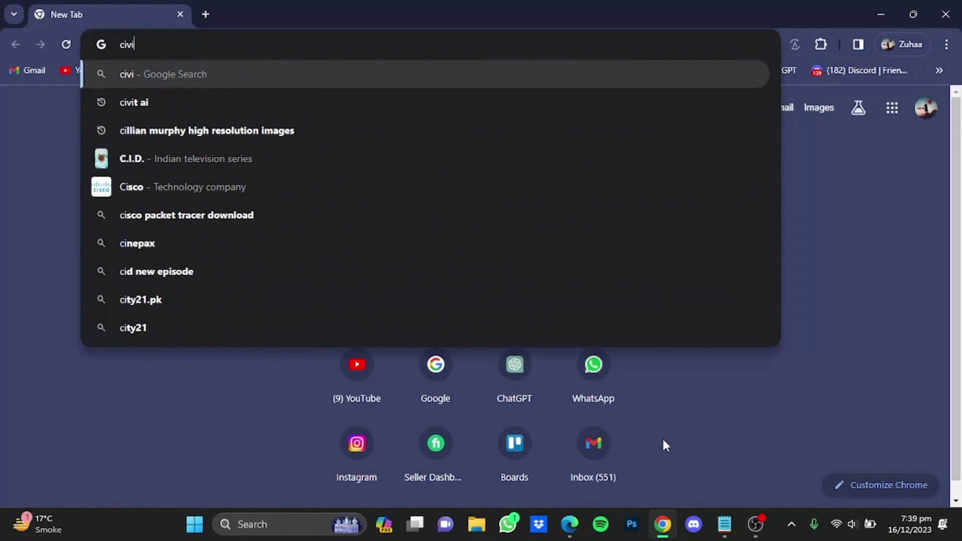
text(t ai)
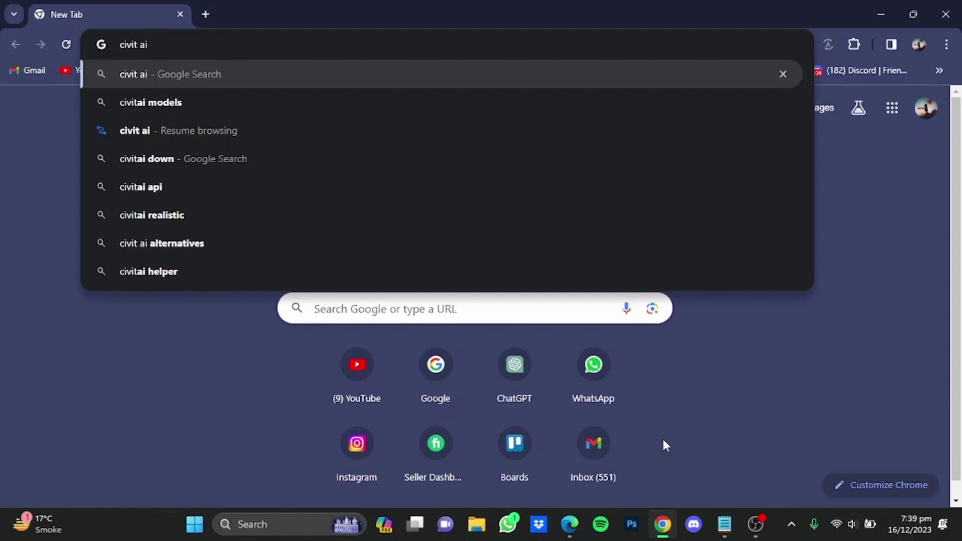
key(Return)
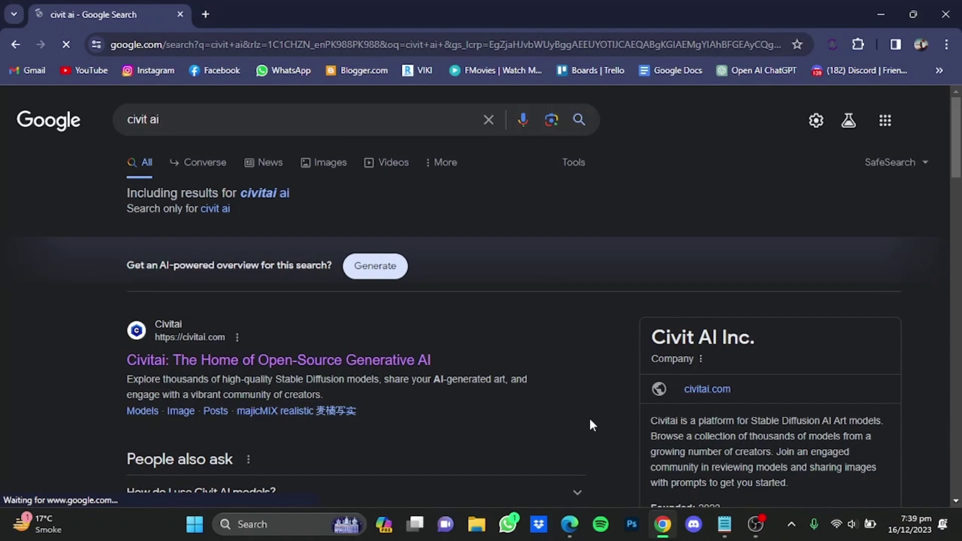
- Go to civitai.com from the results and bring up the Create generation panel
click(379, 366)
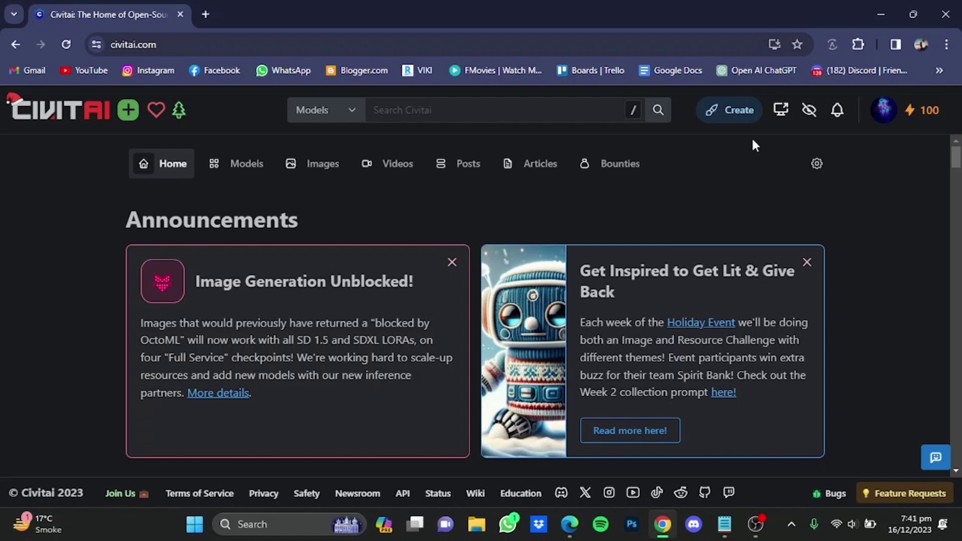
click(741, 122)
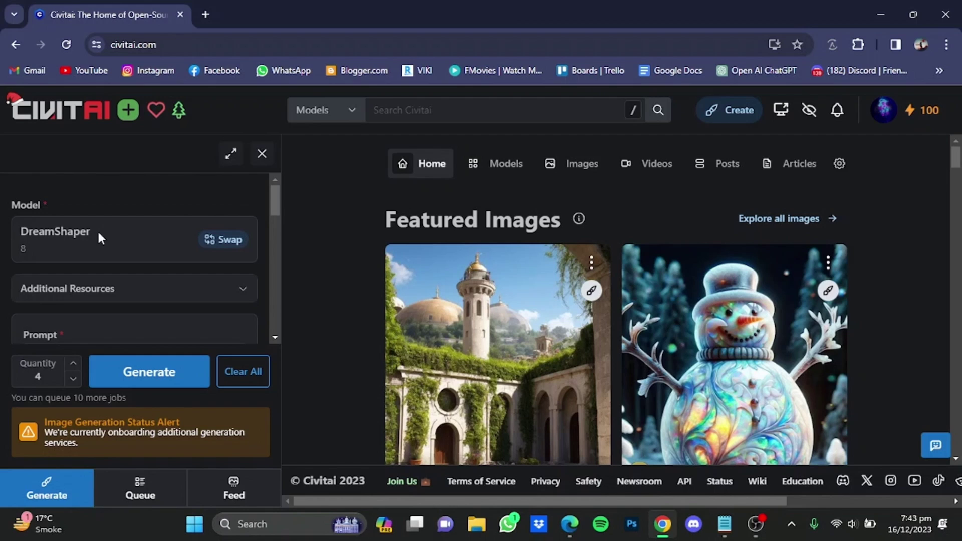
- Swap the DreamShaper checkpoint for epiCRealism as the generation model
click(209, 239)
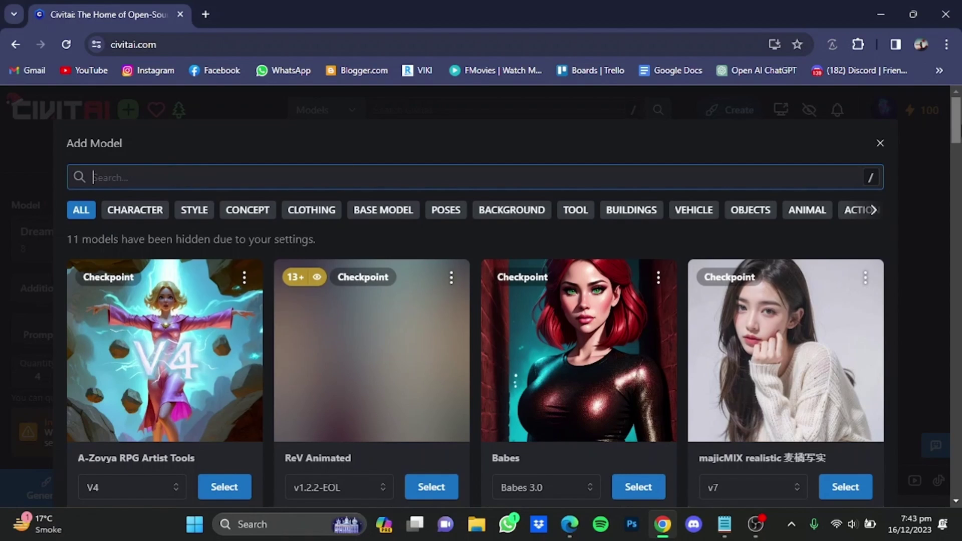
scroll(959, 147, down, 1)
drag(959, 147, 956, 235)
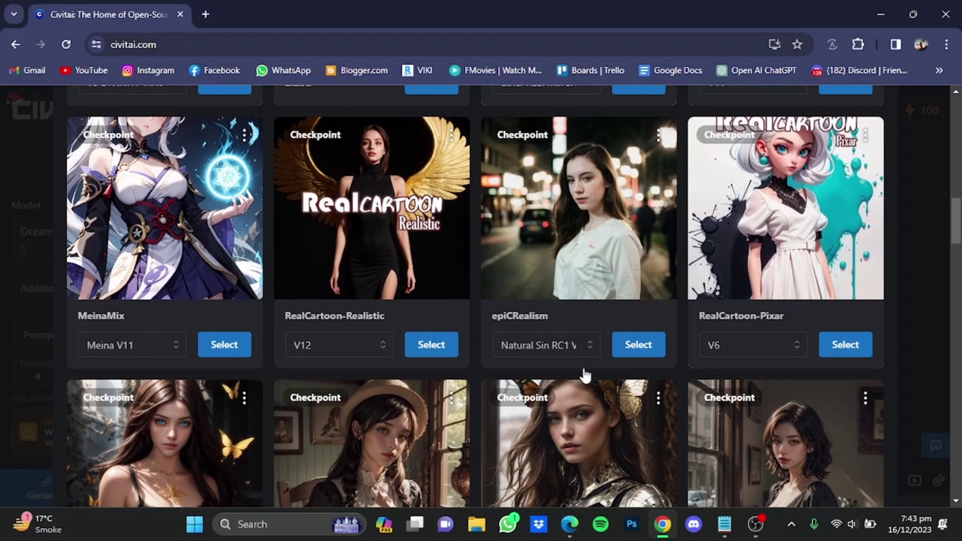
click(635, 348)
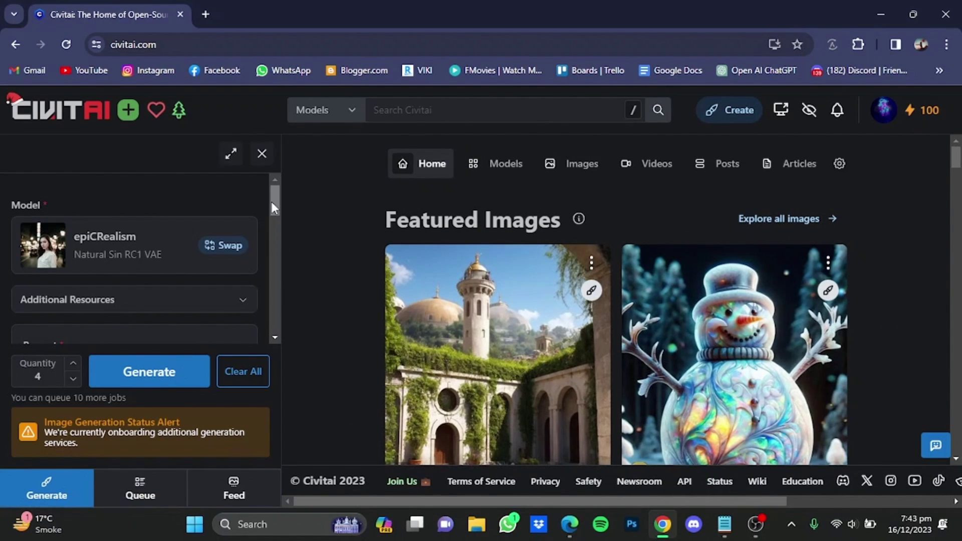
drag(272, 201, 271, 214)
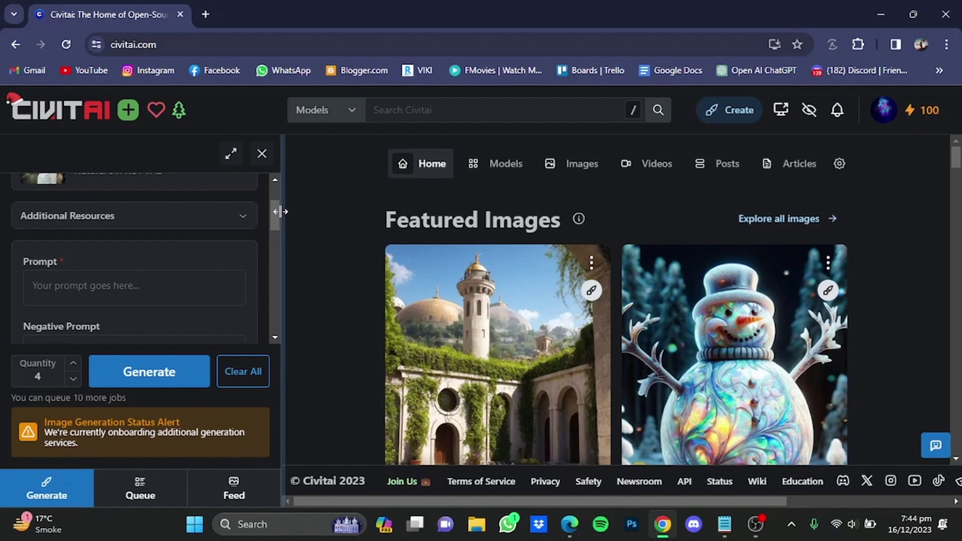
drag(273, 215, 272, 234)
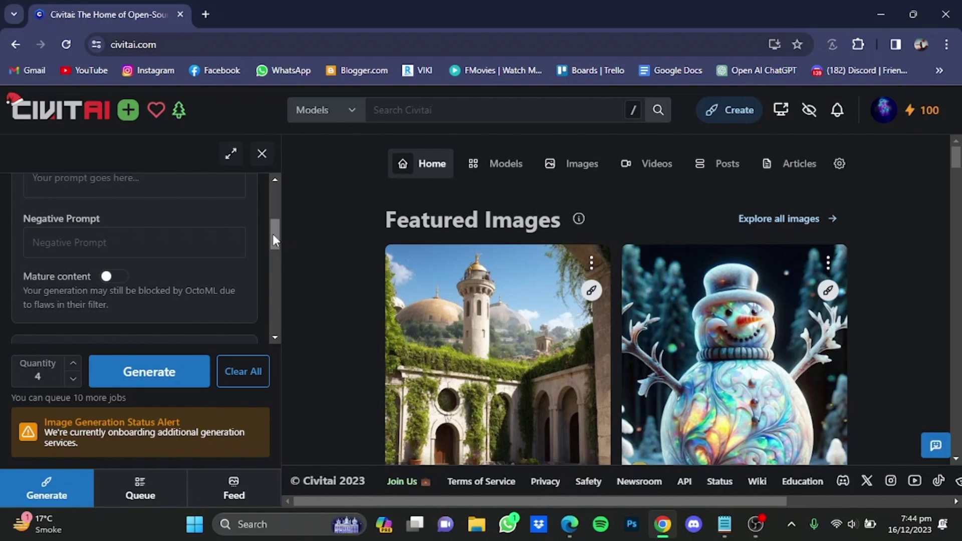
drag(272, 233, 270, 259)
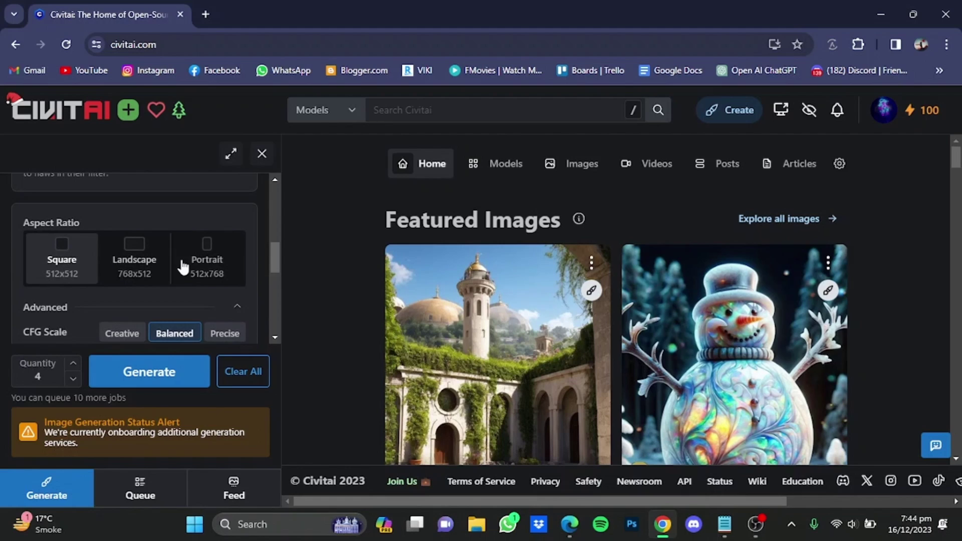
drag(274, 253, 273, 267)
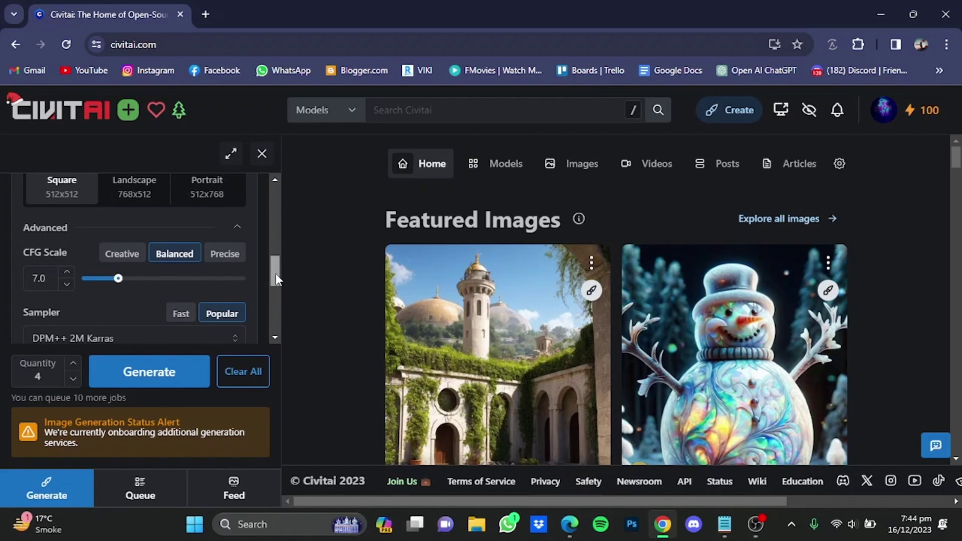
drag(277, 274, 274, 289)
click(223, 267)
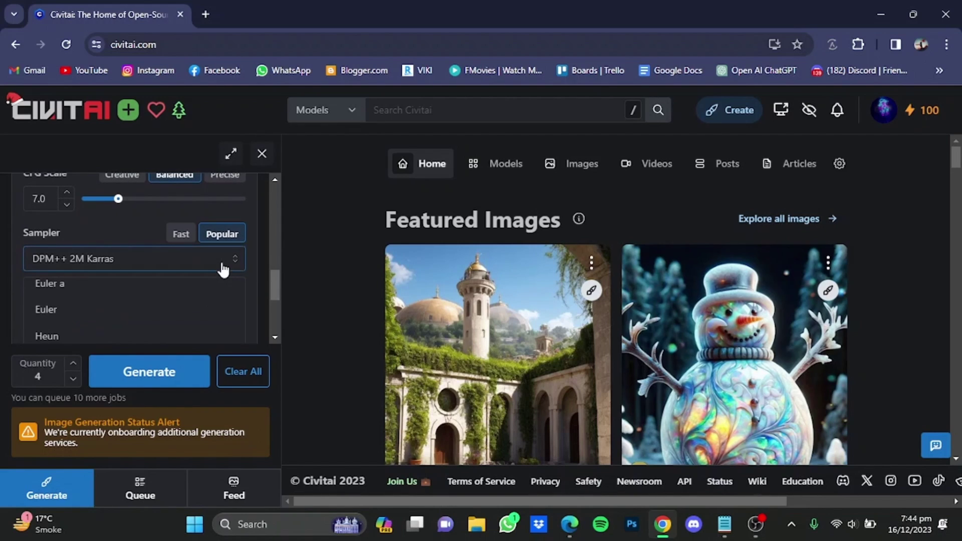
click(223, 268)
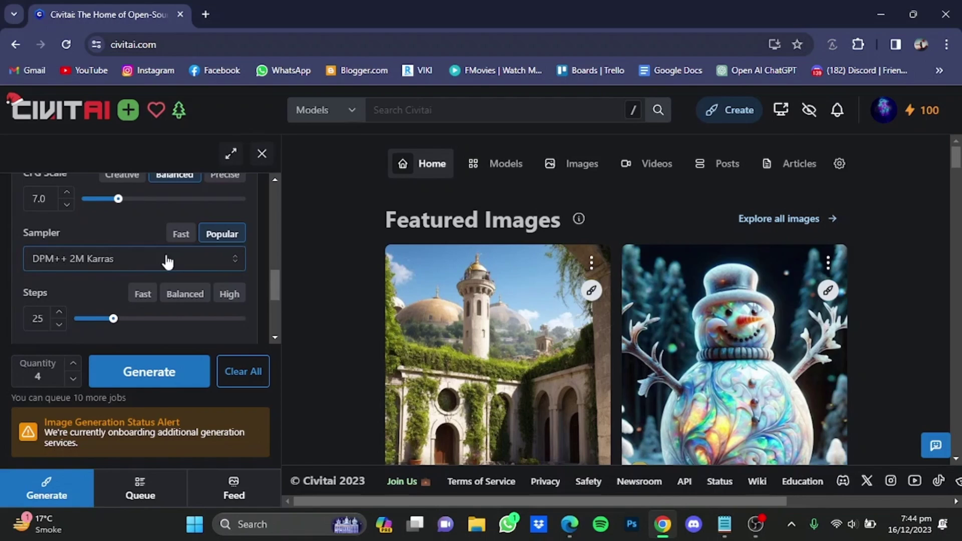
scroll(52, 247, down, 1)
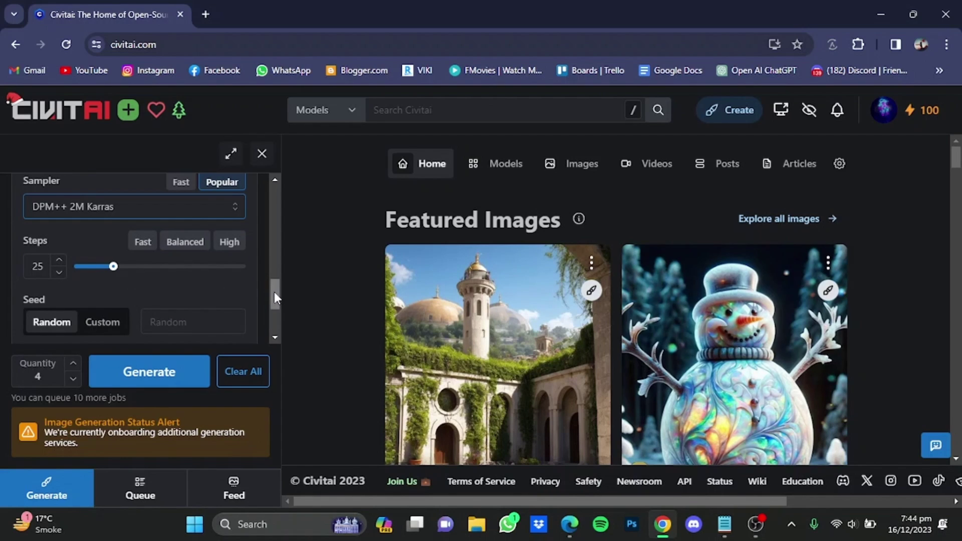
scroll(77, 309, down, 1)
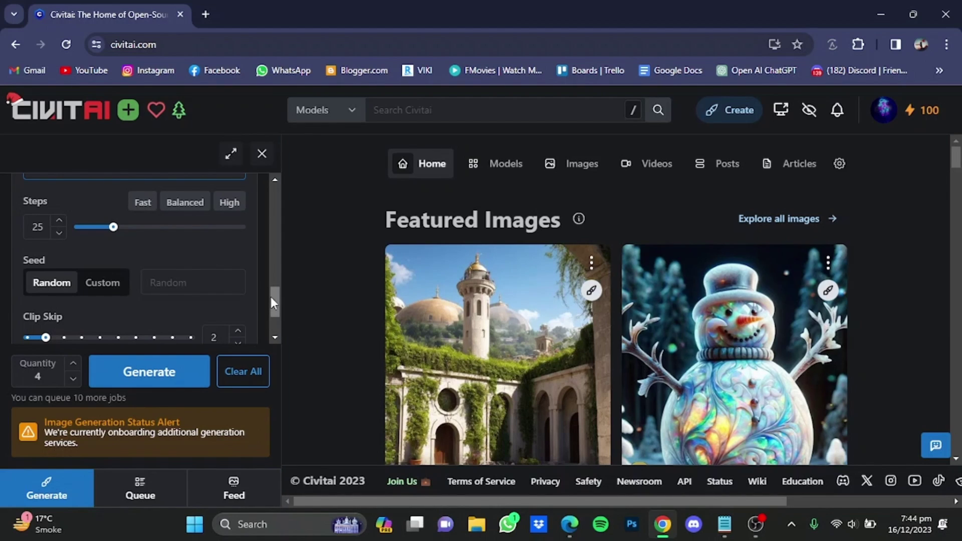
drag(270, 298, 270, 307)
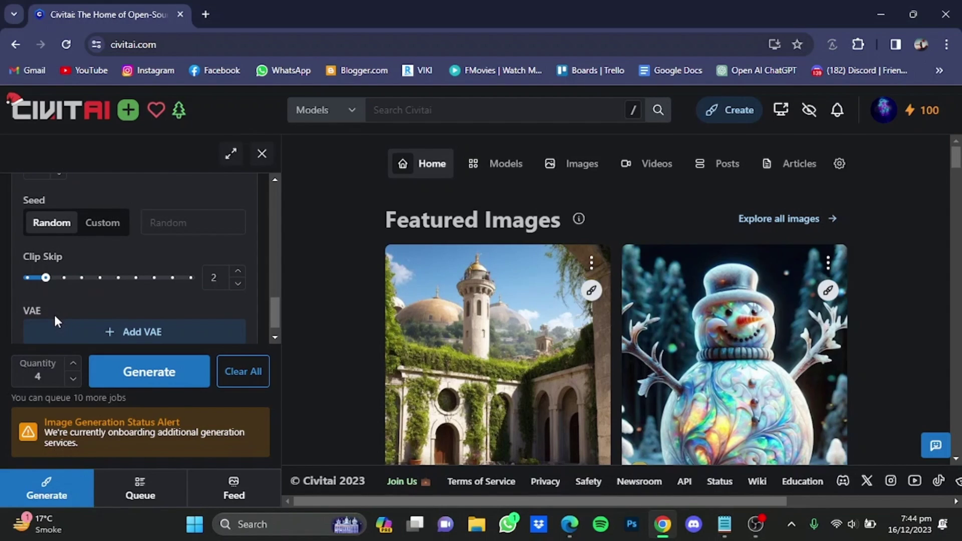
click(55, 374)
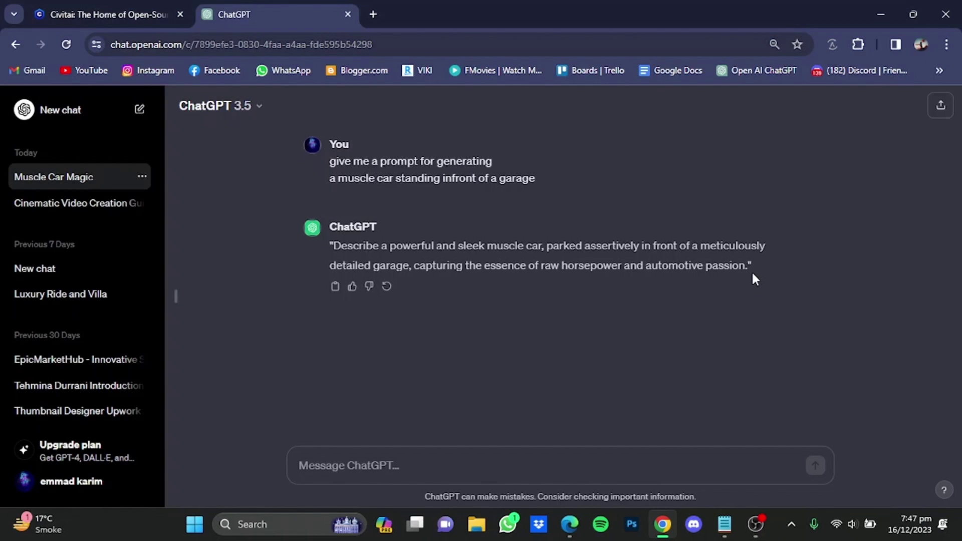
- Select ChatGPT's suggested muscle-car prompt and return to the Civitai generator
drag(752, 264, 334, 249)
key(ctrl+c)
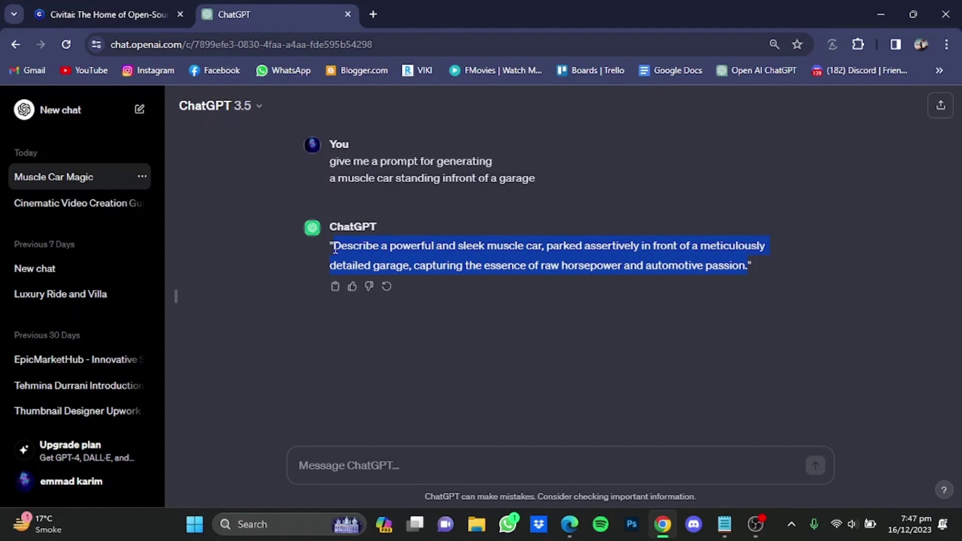
click(156, 11)
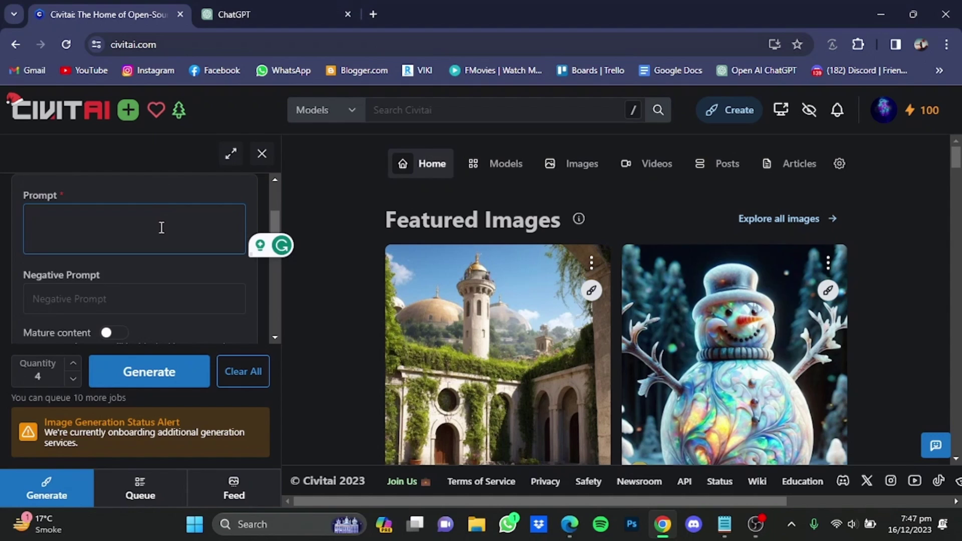
- Paste the muscle-car description as the prompt and generate four images
key(ctrl+v)
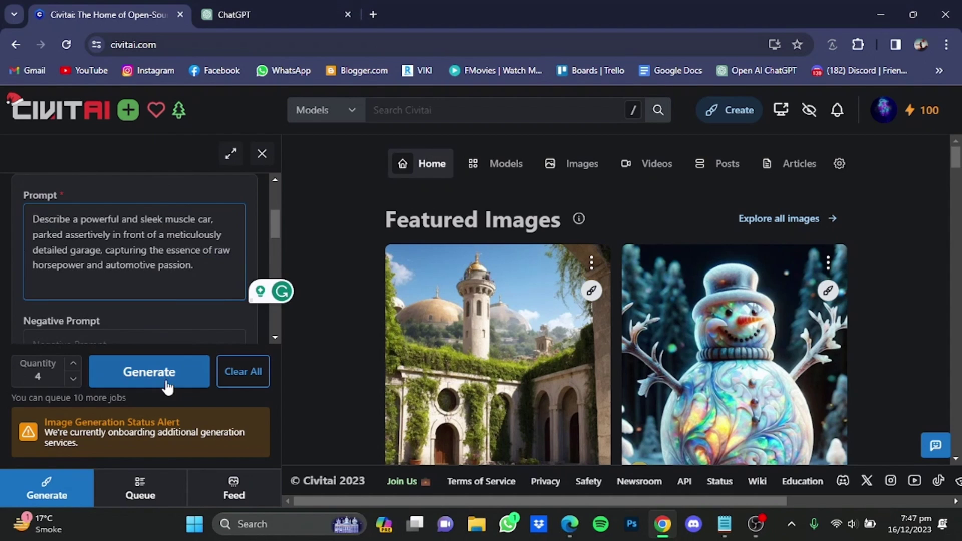
click(169, 387)
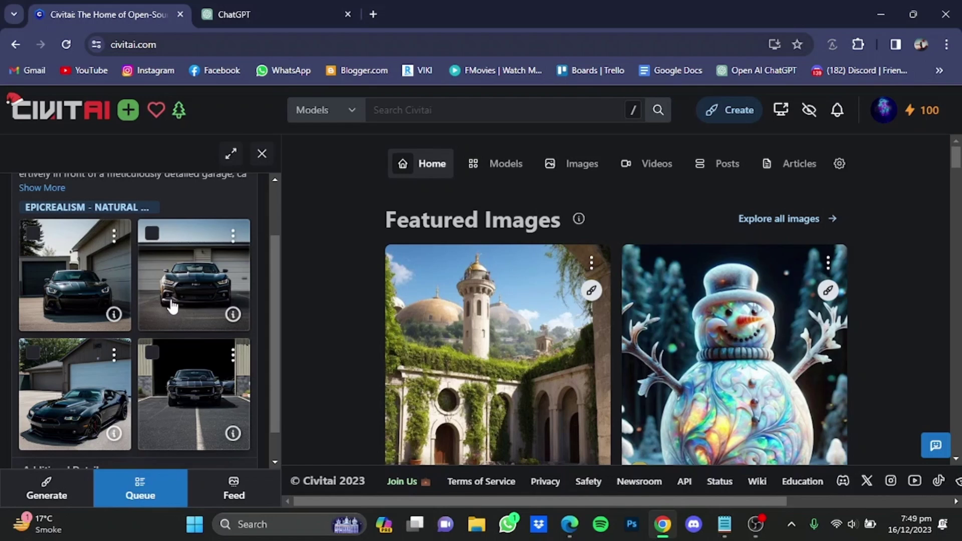
click(106, 292)
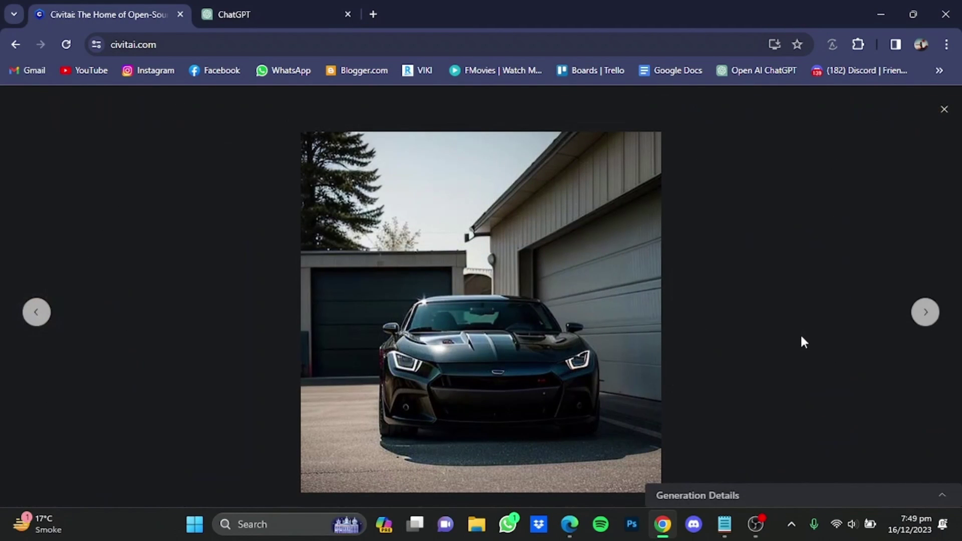
click(926, 315)
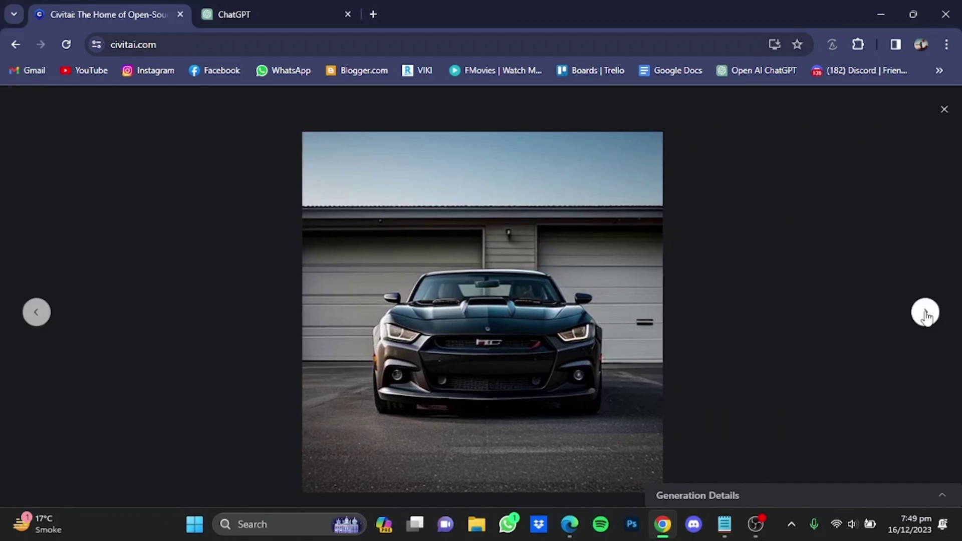
click(926, 315)
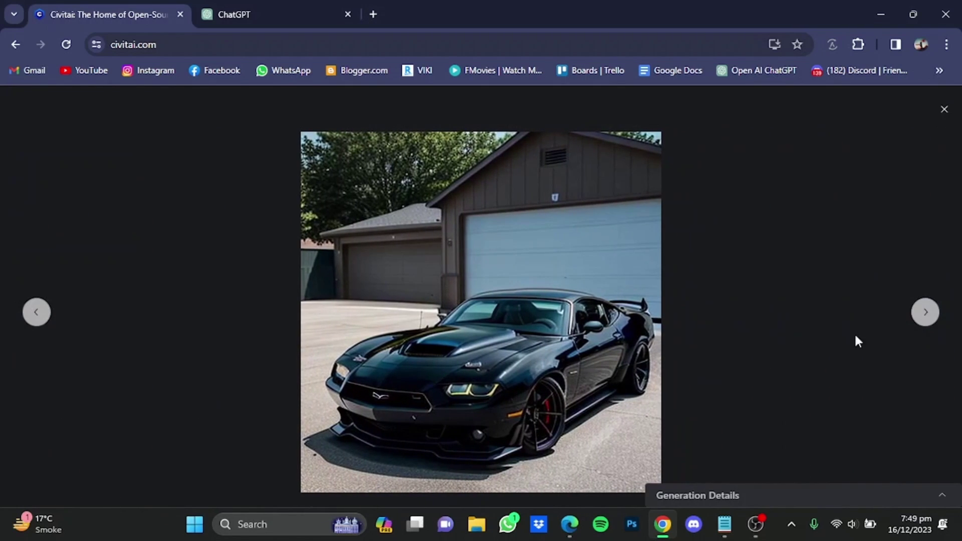
click(923, 315)
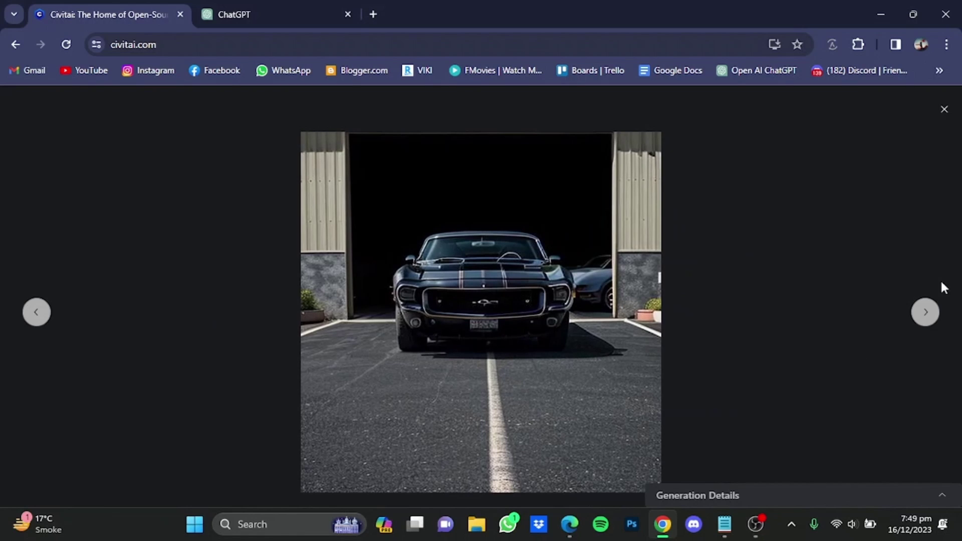
- Leave the enlarged image, return to the Queue and expand the batch's Additional Details
click(943, 113)
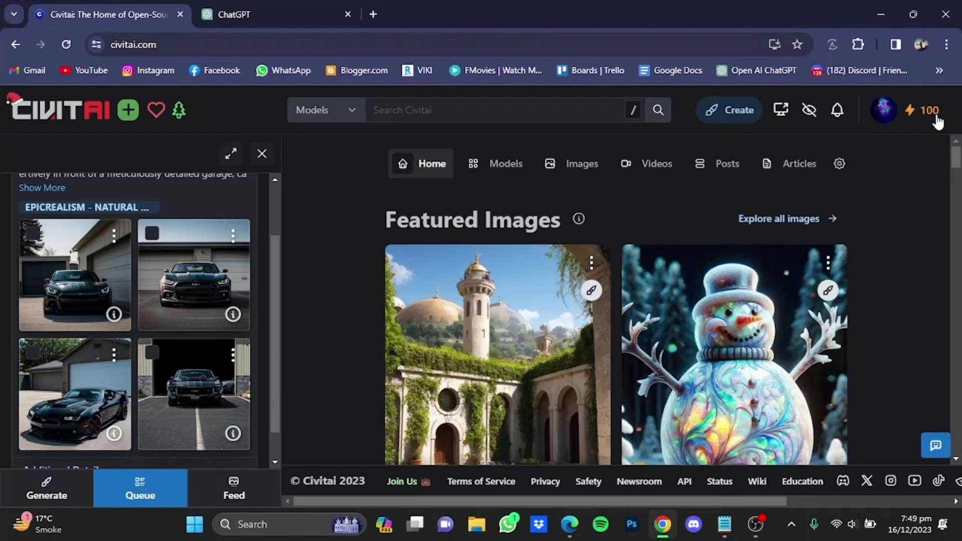
click(89, 498)
click(107, 503)
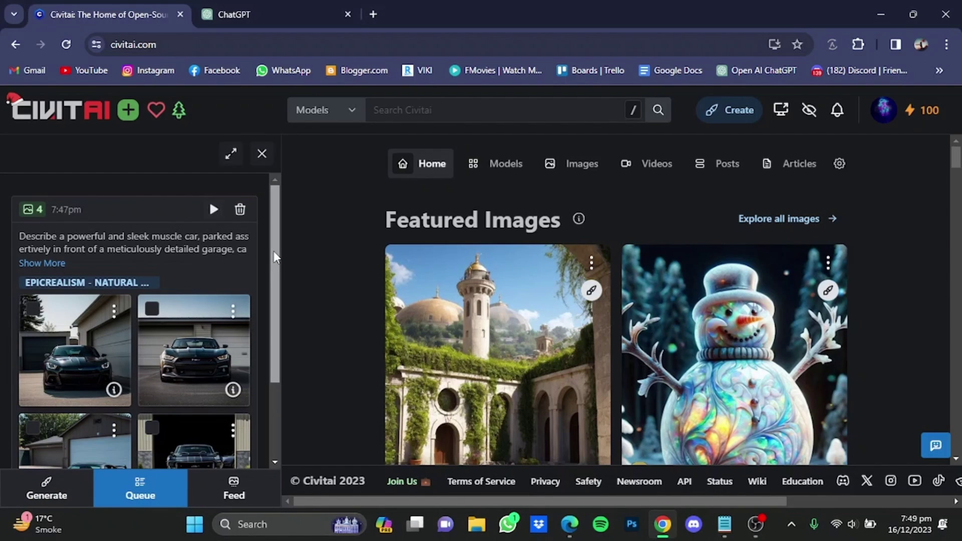
scroll(275, 257, down, 1)
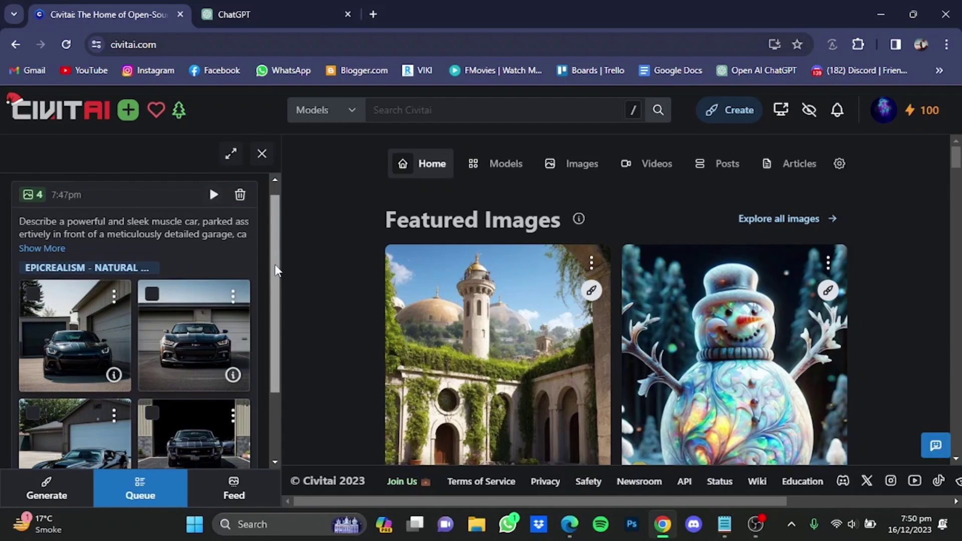
drag(274, 264, 279, 318)
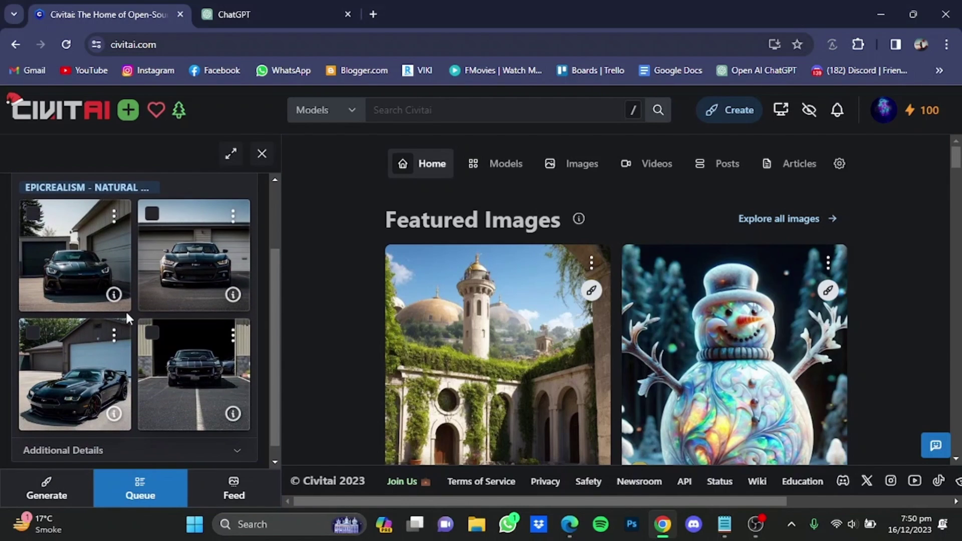
drag(276, 331, 276, 355)
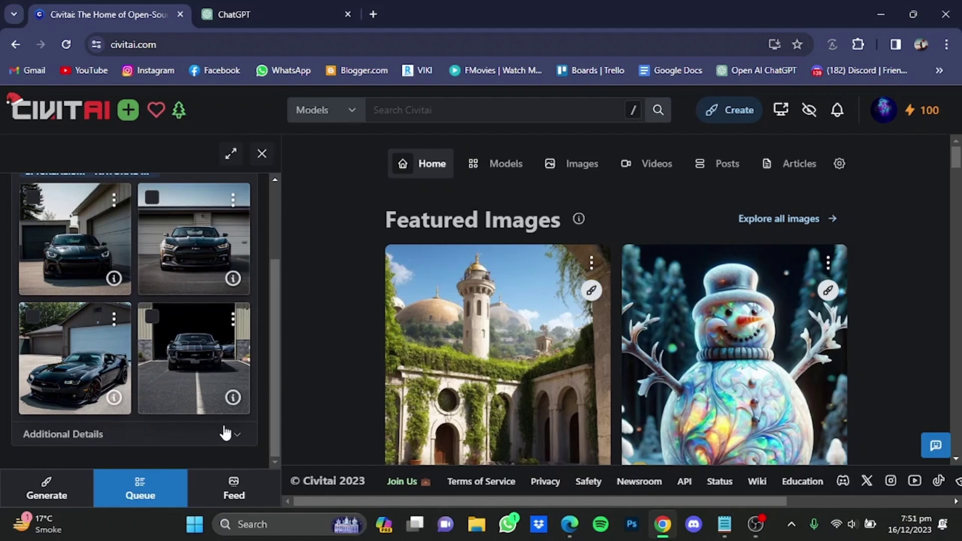
click(225, 434)
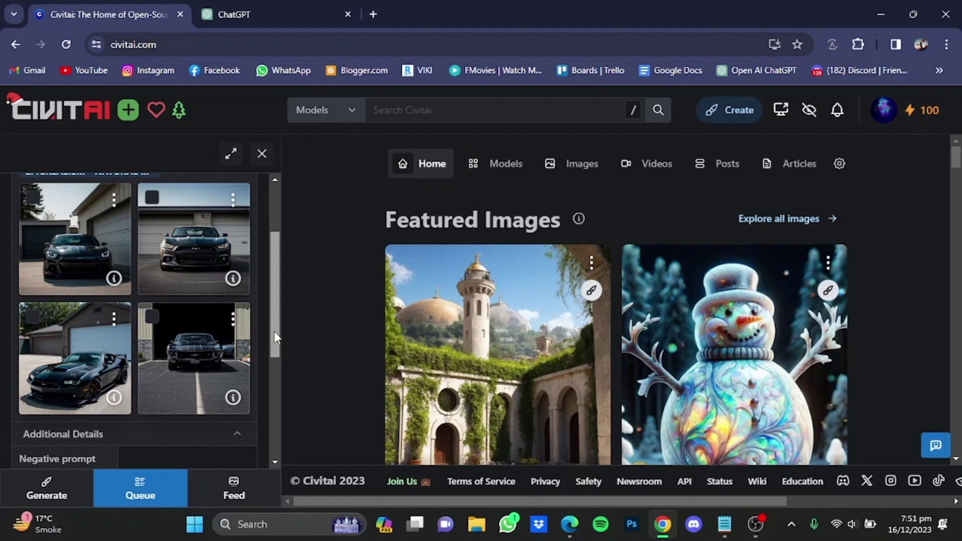
drag(275, 337, 273, 395)
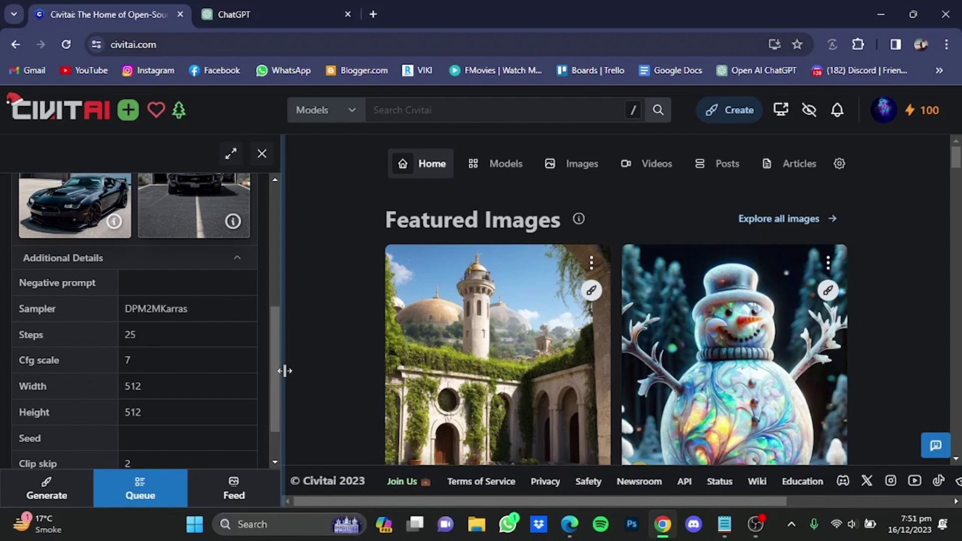
drag(273, 373, 270, 399)
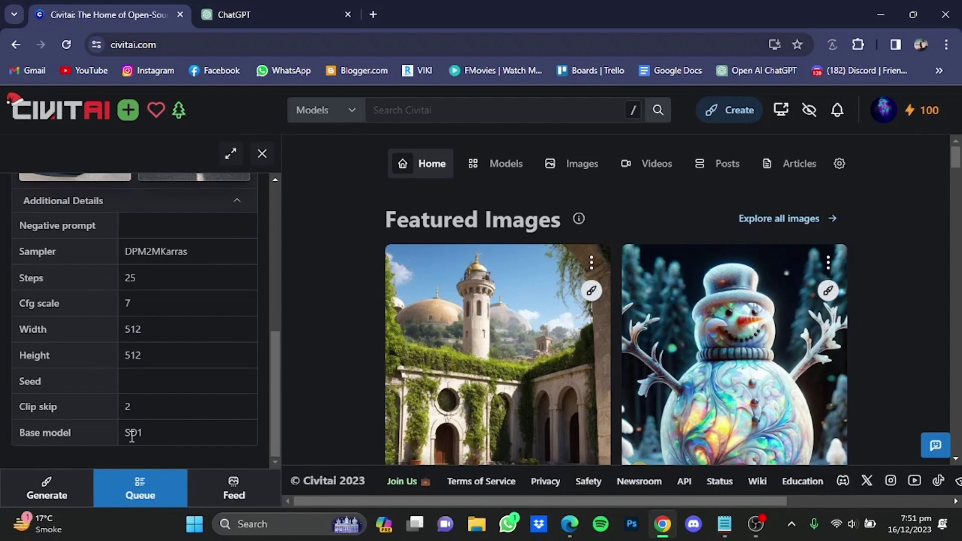
drag(271, 405, 268, 282)
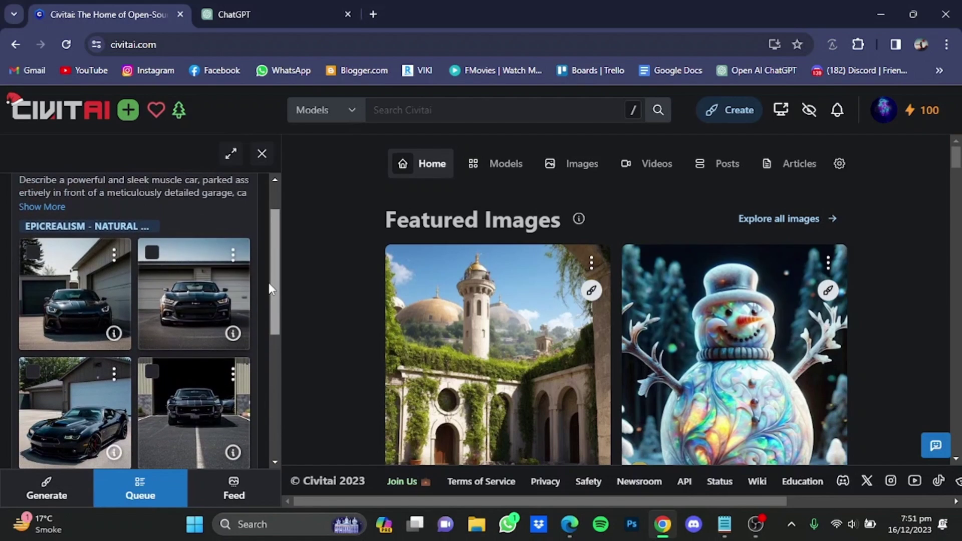
click(114, 254)
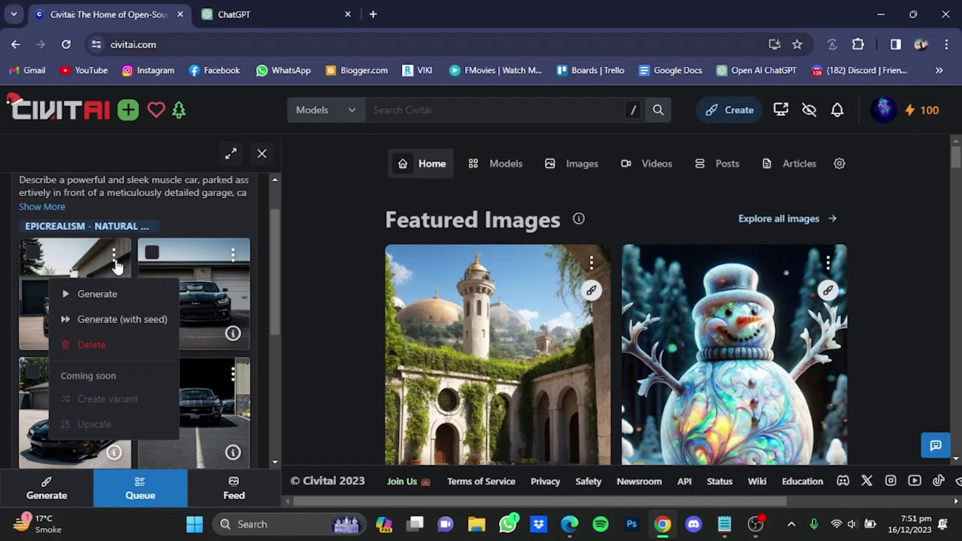
click(115, 254)
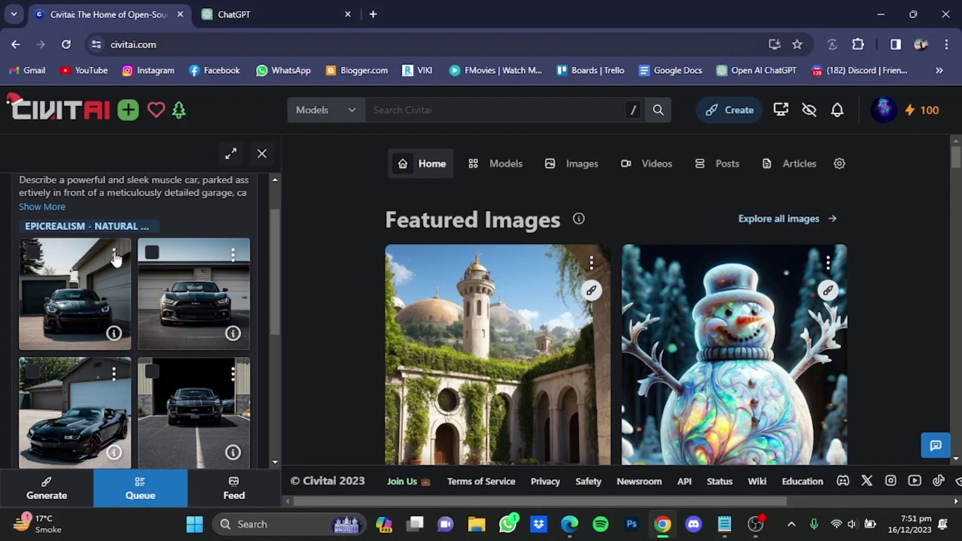
scroll(115, 259, down, 1)
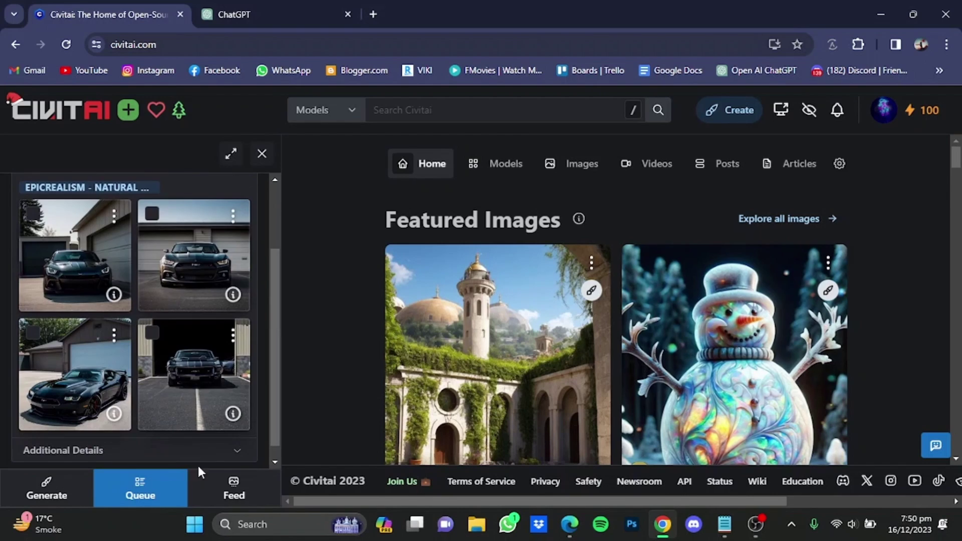
click(209, 490)
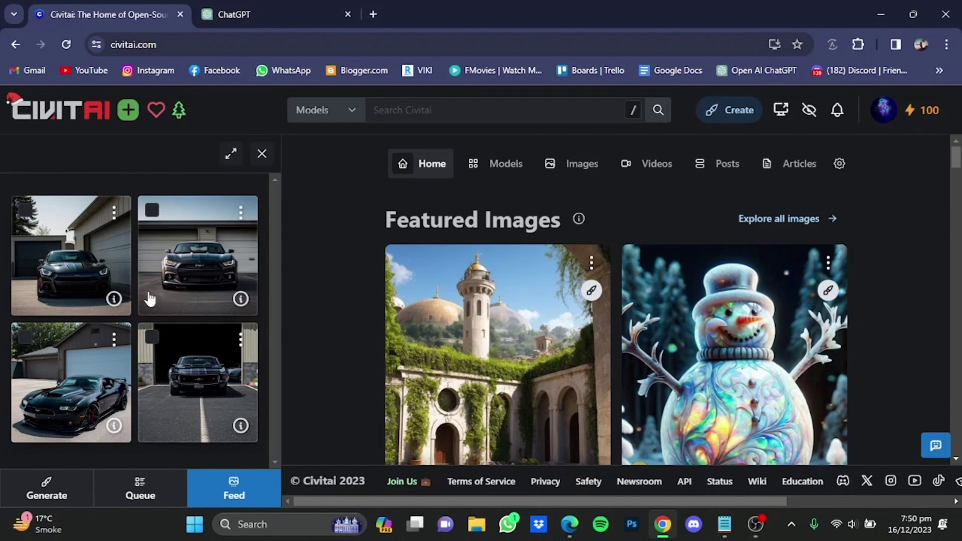
click(139, 489)
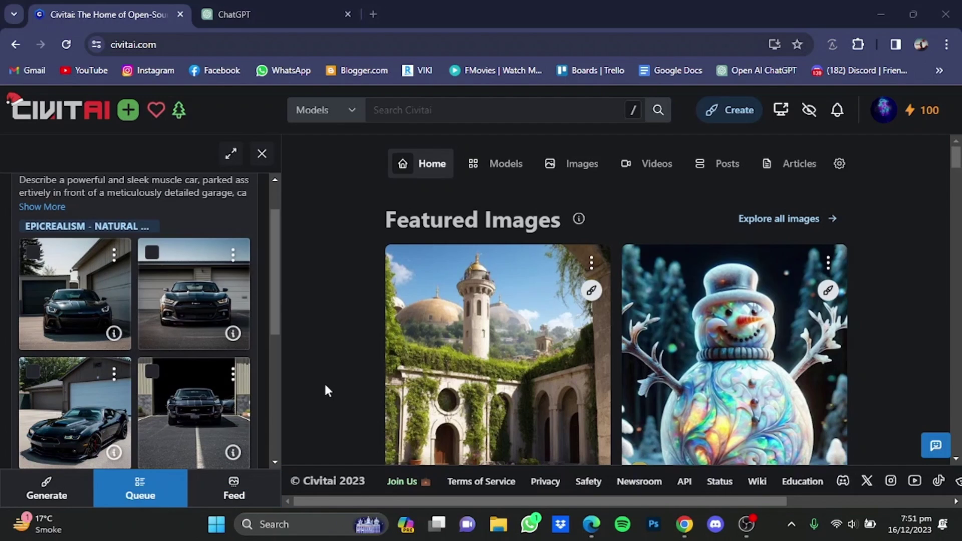